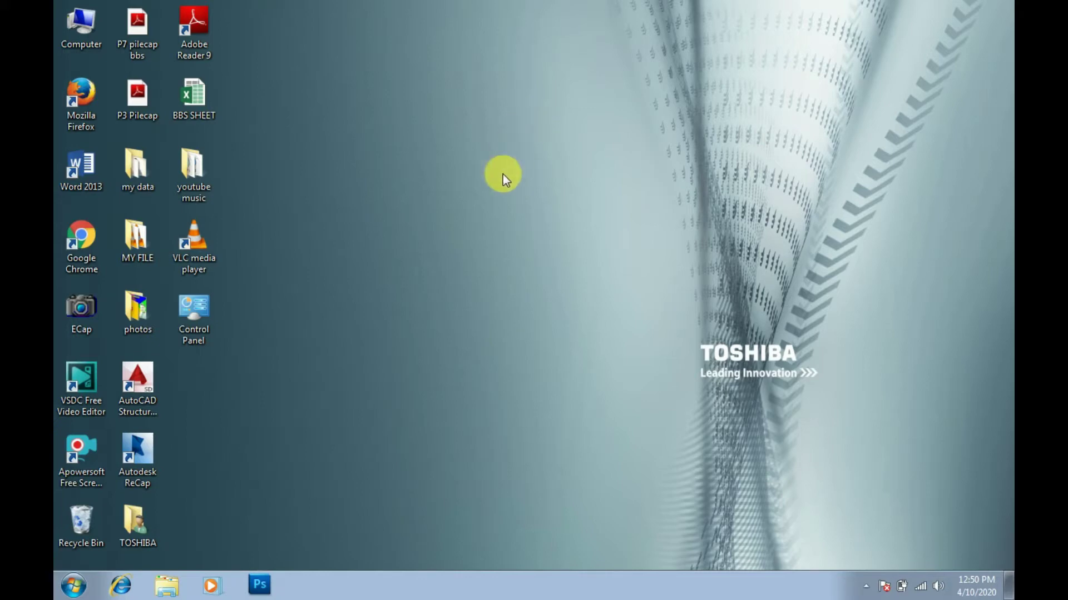
Refresh the Windows desktop from its right-click menu.
{"action": "right_click", "coordinate": [511, 30]}
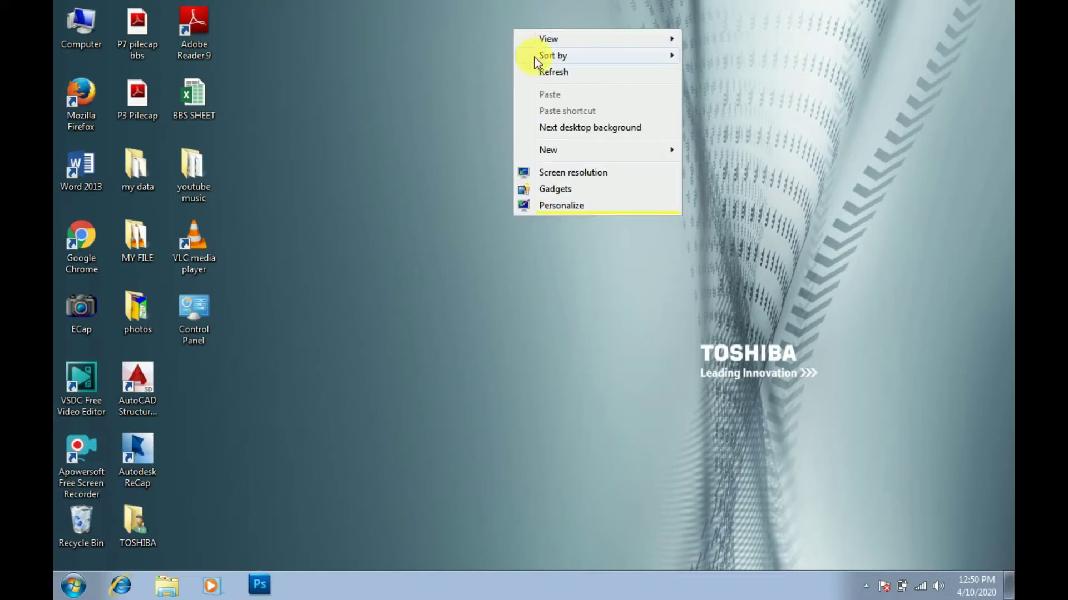
{"action": "left_click", "coordinate": [544, 73]}
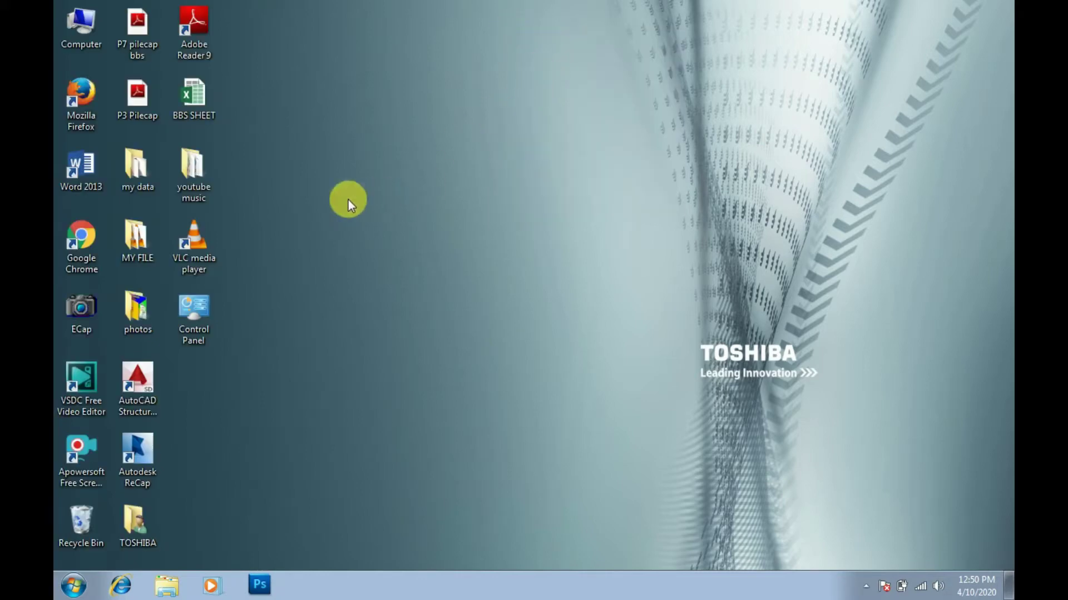
Launch Google Chrome, go to the Google homepage and search for 'blender'.
{"action": "double_click", "coordinate": [89, 246]}
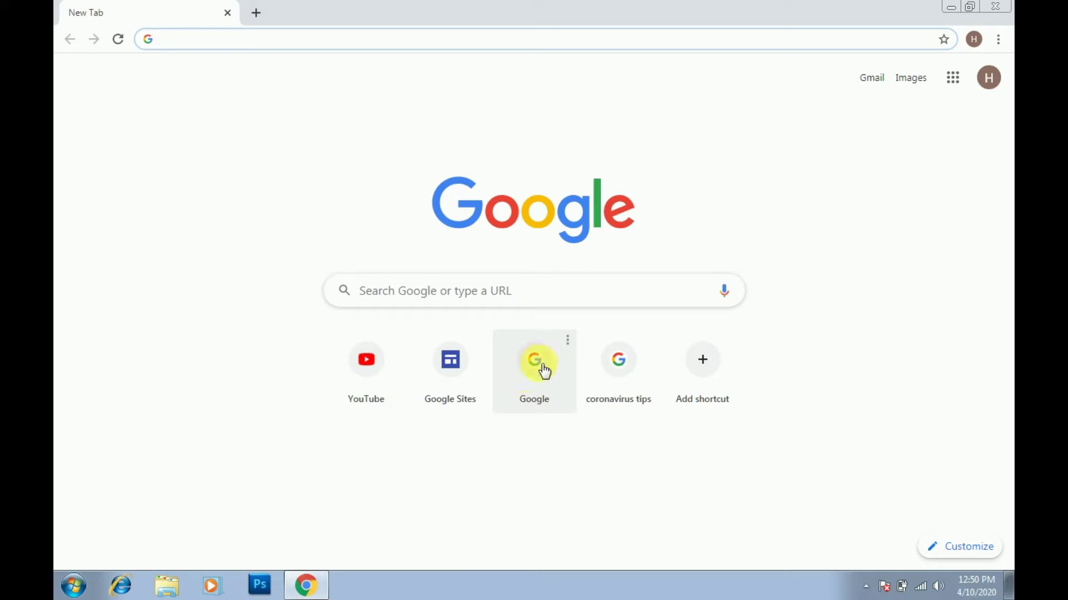
{"action": "left_click", "coordinate": [540, 364]}
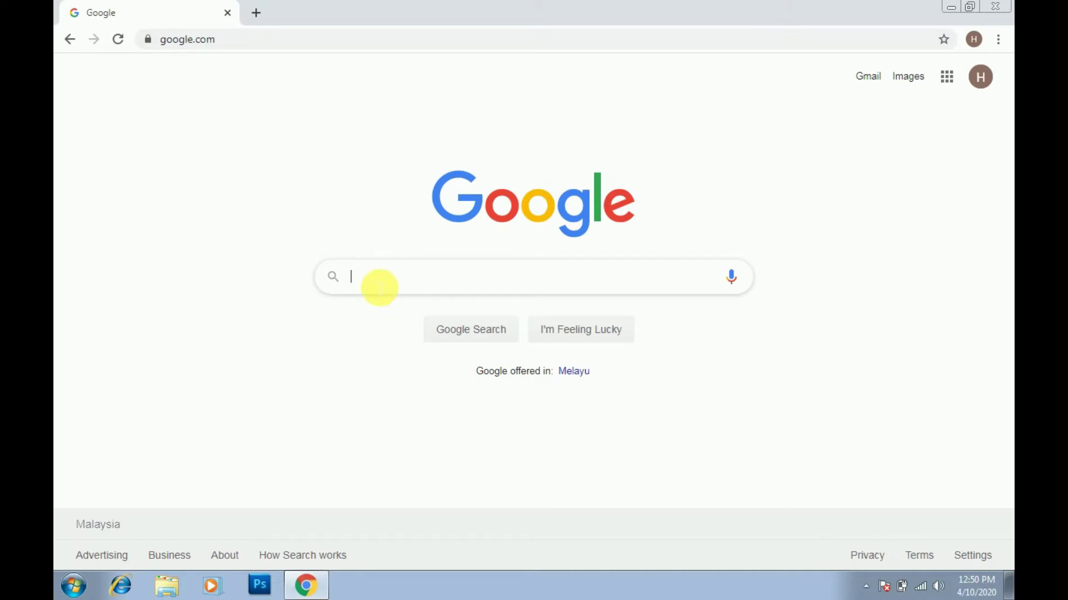
{"action": "left_click", "coordinate": [379, 286]}
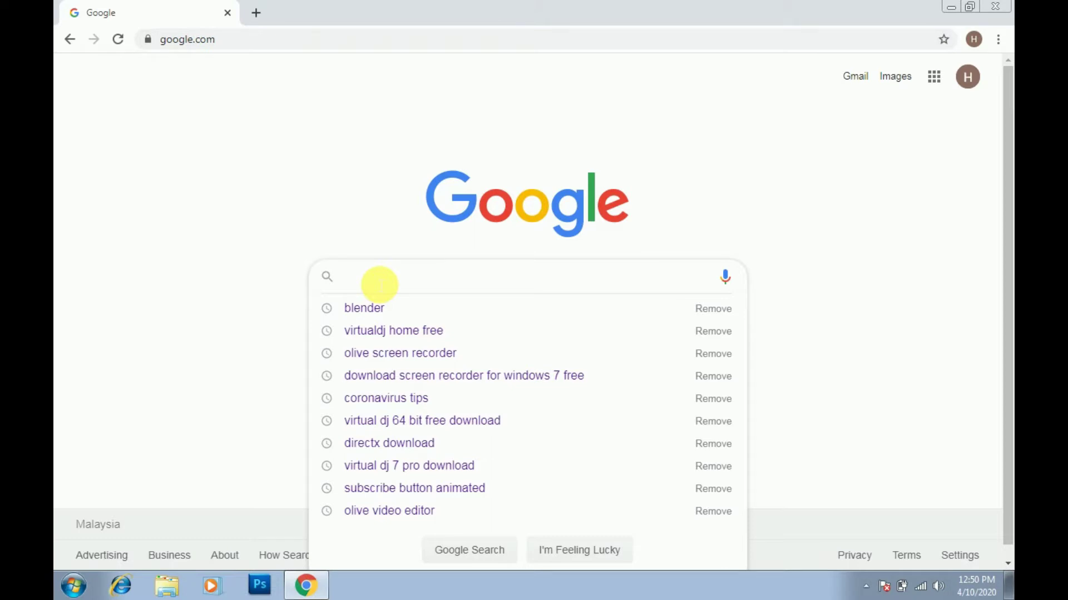
{"action": "type", "text": "blende"}
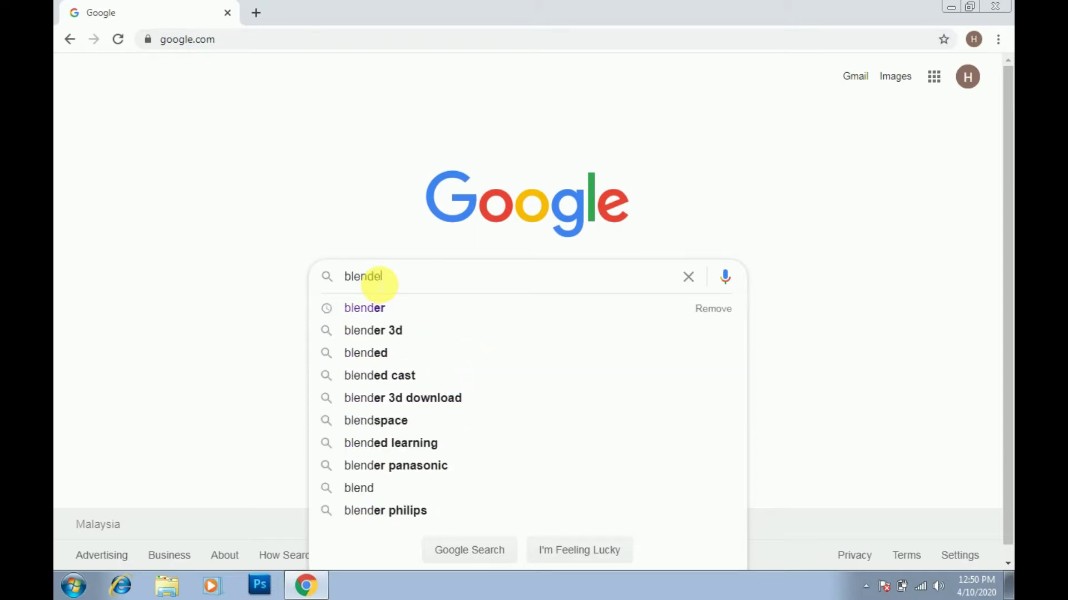
{"action": "type", "text": "r"}
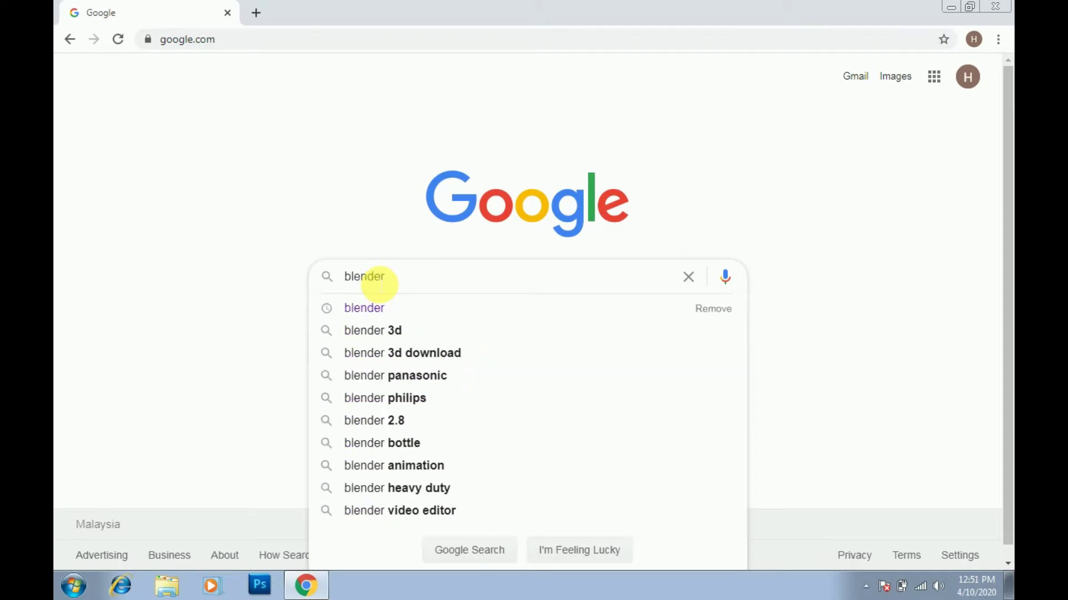
{"action": "left_click", "coordinate": [371, 315]}
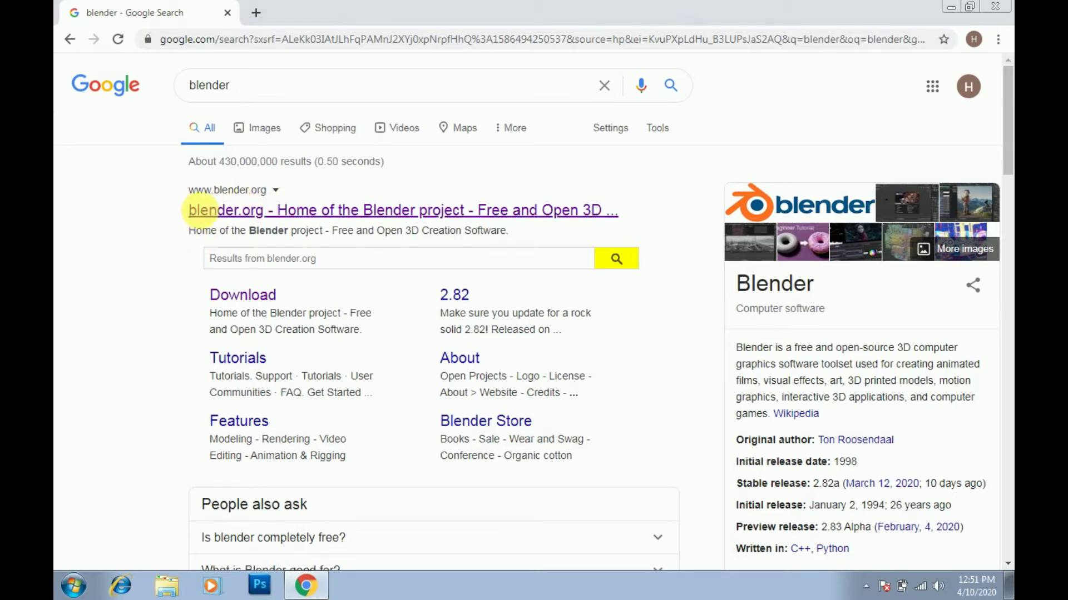
Go from the blender.org result to the Blender 2.82a download page.
{"action": "left_click", "coordinate": [365, 211]}
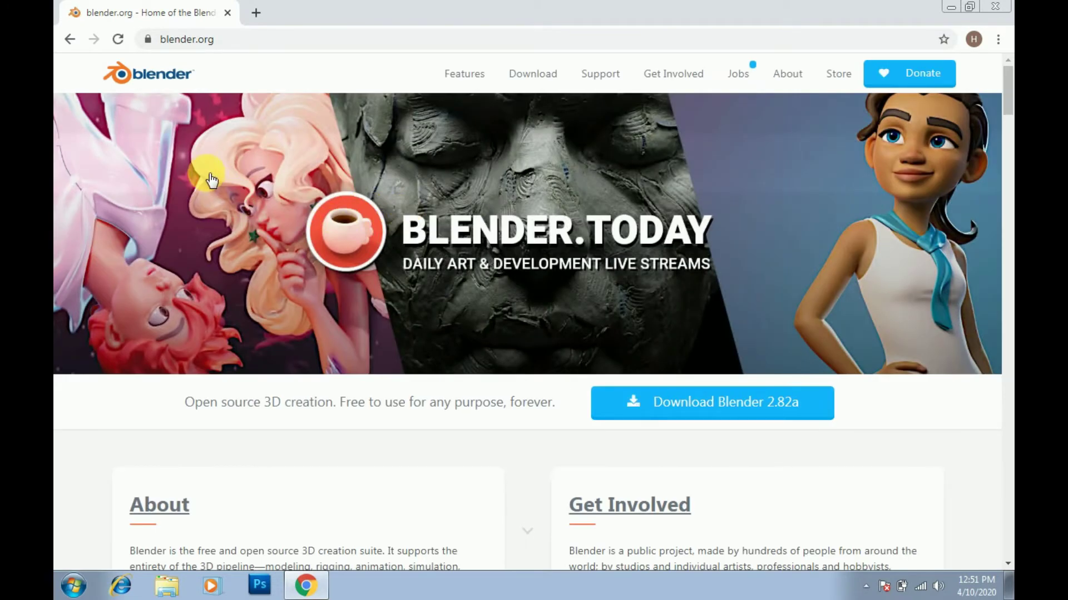
{"action": "scroll", "coordinate": [519, 275], "scroll_direction": "down", "scroll_amount": 2}
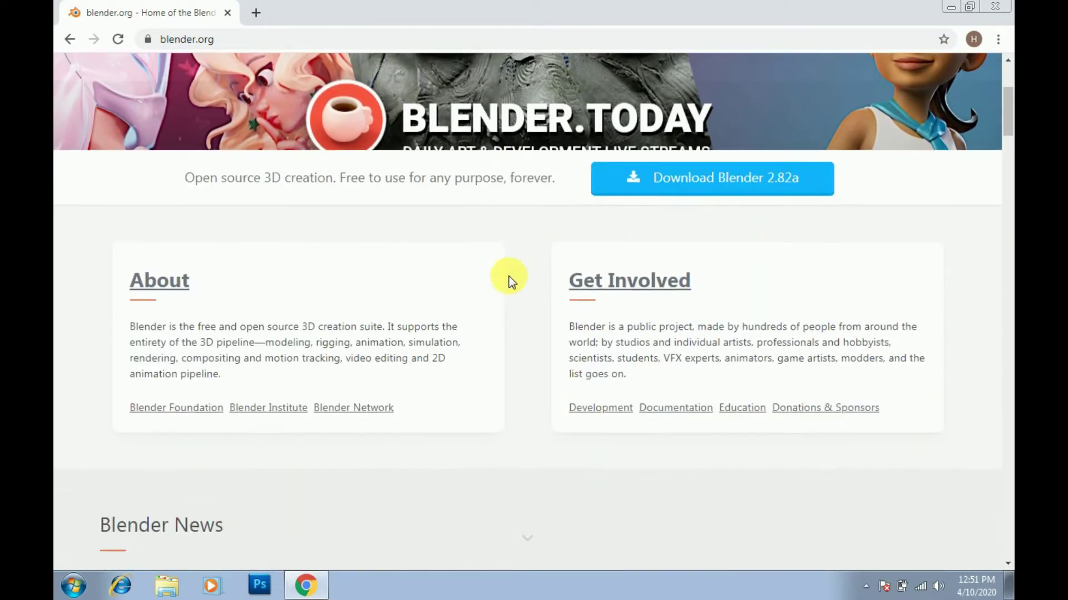
{"action": "scroll", "coordinate": [509, 278], "scroll_direction": "up", "scroll_amount": 2}
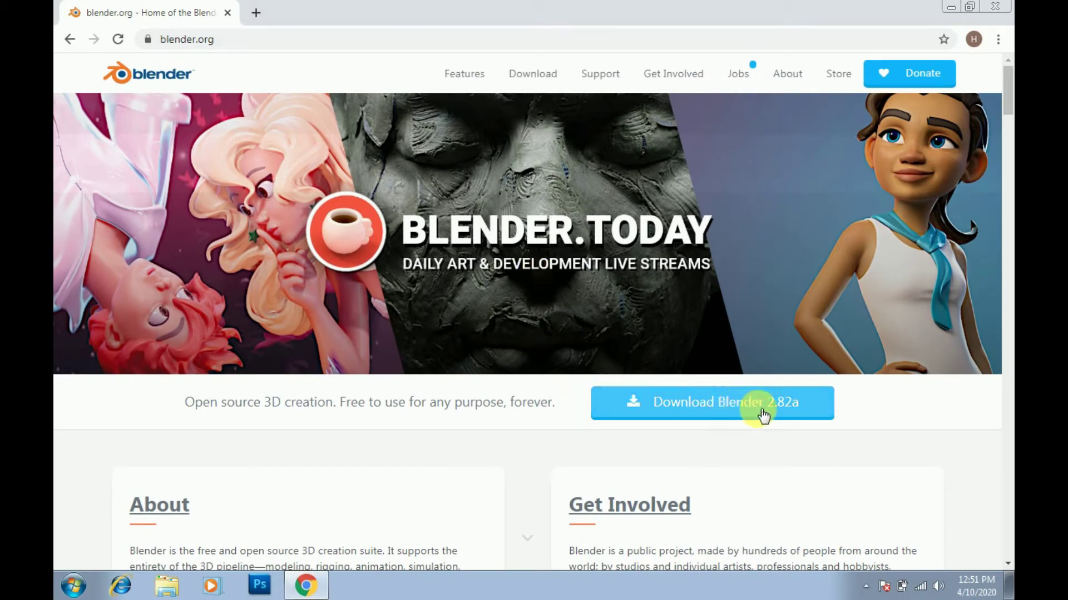
{"action": "left_click", "coordinate": [788, 417]}
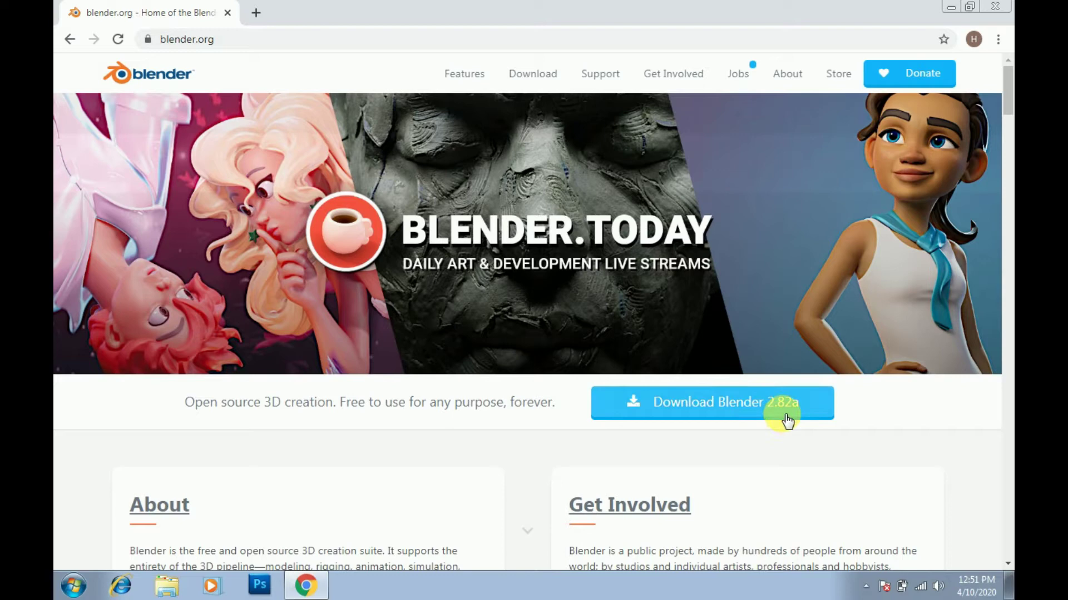
{"action": "left_click", "coordinate": [713, 407]}
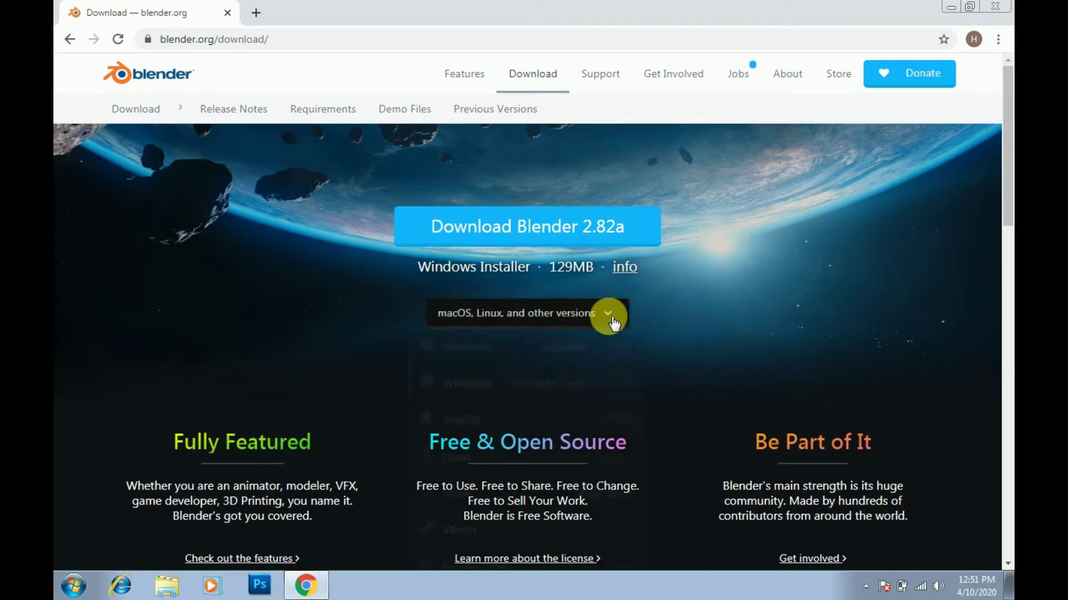
Check the other-platform versions list, then download the Blender 2.82a Windows installer.
{"action": "left_click", "coordinate": [612, 322]}
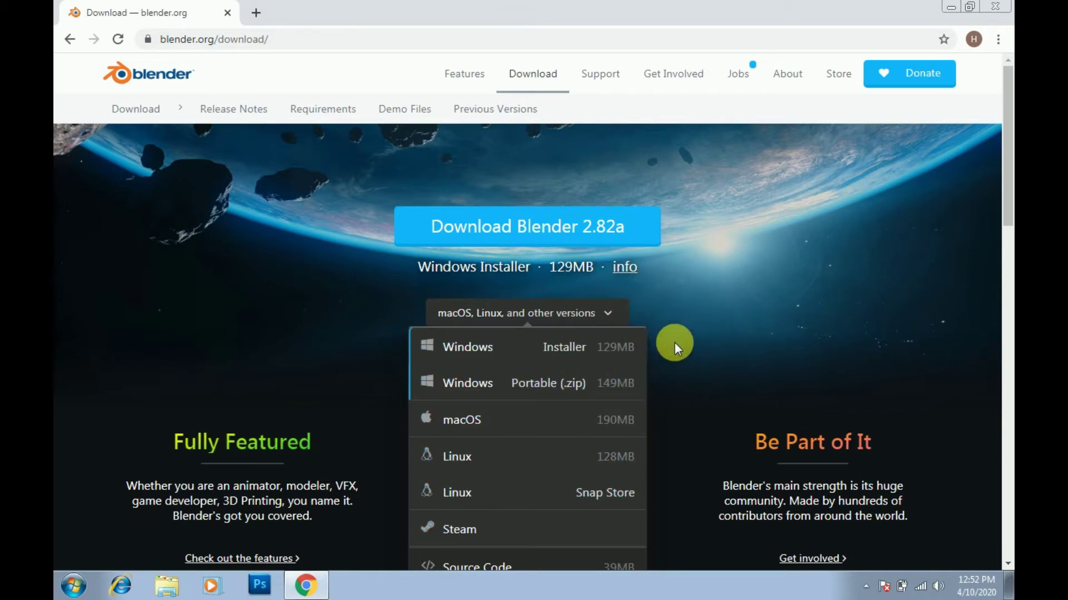
{"action": "left_click", "coordinate": [675, 343]}
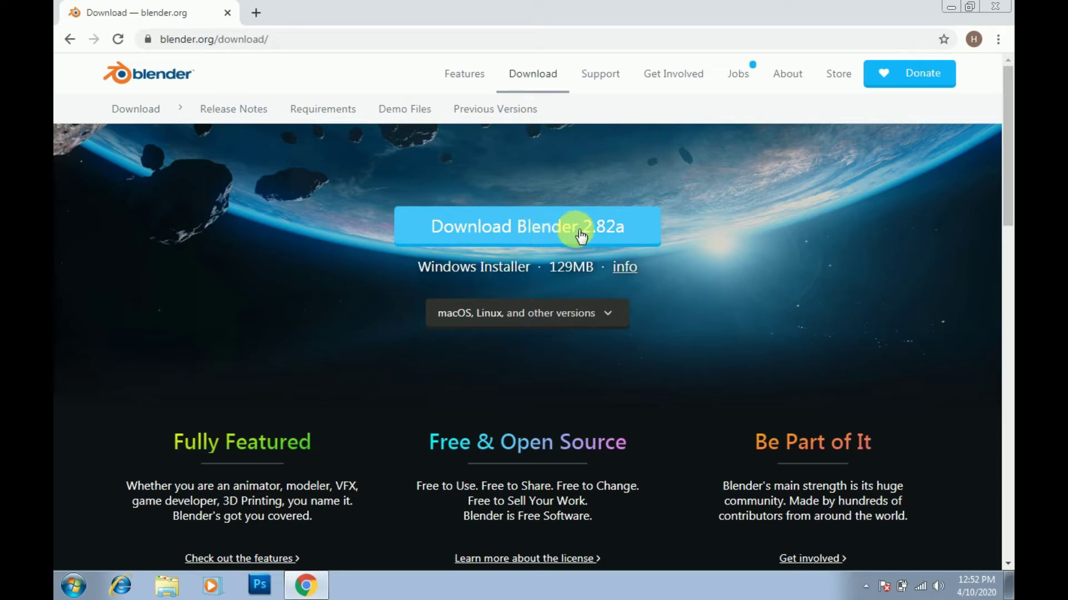
{"action": "left_click", "coordinate": [526, 240]}
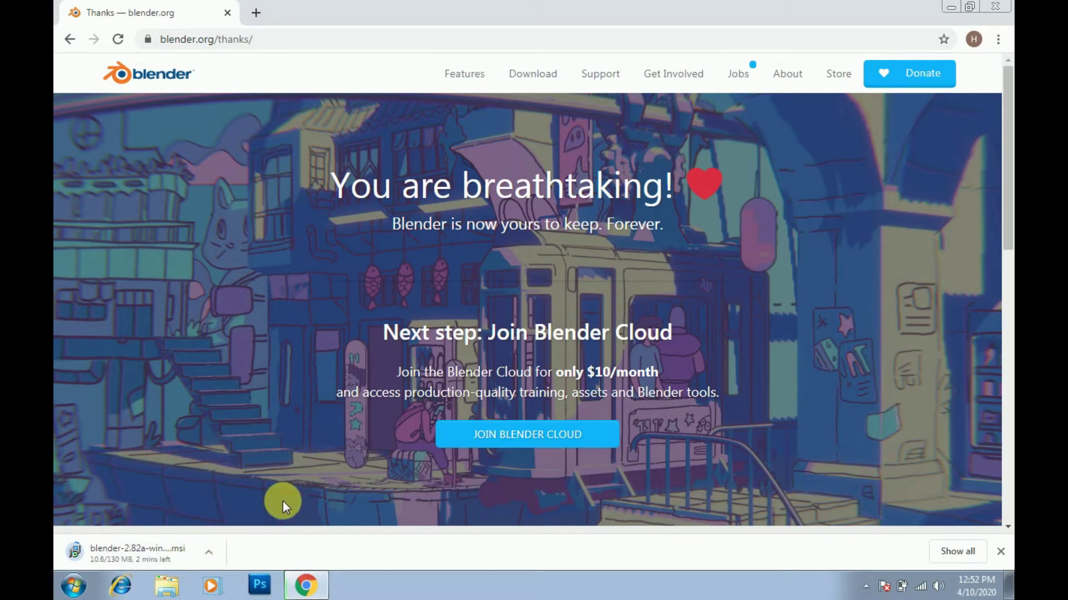
{"action": "scroll", "coordinate": [323, 485], "scroll_direction": "down", "scroll_amount": 3}
{"action": "scroll", "coordinate": [323, 487], "scroll_direction": "down", "scroll_amount": 3}
{"action": "scroll", "coordinate": [323, 486], "scroll_direction": "down", "scroll_amount": 5}
{"action": "scroll", "coordinate": [322, 486], "scroll_direction": "up", "scroll_amount": 8}
{"action": "scroll", "coordinate": [323, 486], "scroll_direction": "up", "scroll_amount": 1}
{"action": "scroll", "coordinate": [306, 509], "scroll_direction": "up", "scroll_amount": 2}
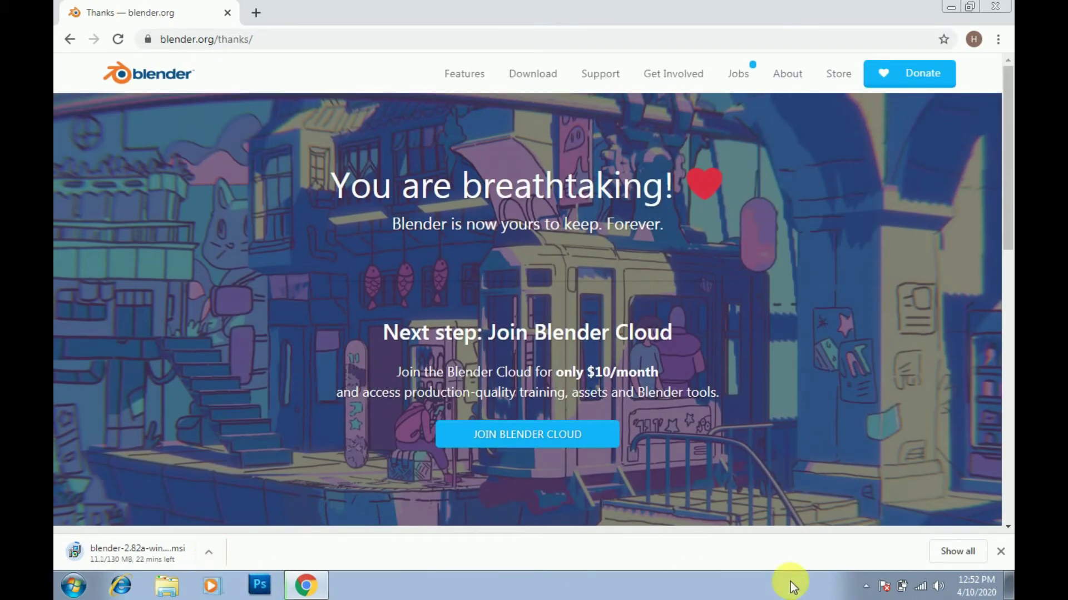
Open Chrome's downloads list to follow the blender-2.82a-windows64.msi download.
{"action": "left_click", "coordinate": [951, 554]}
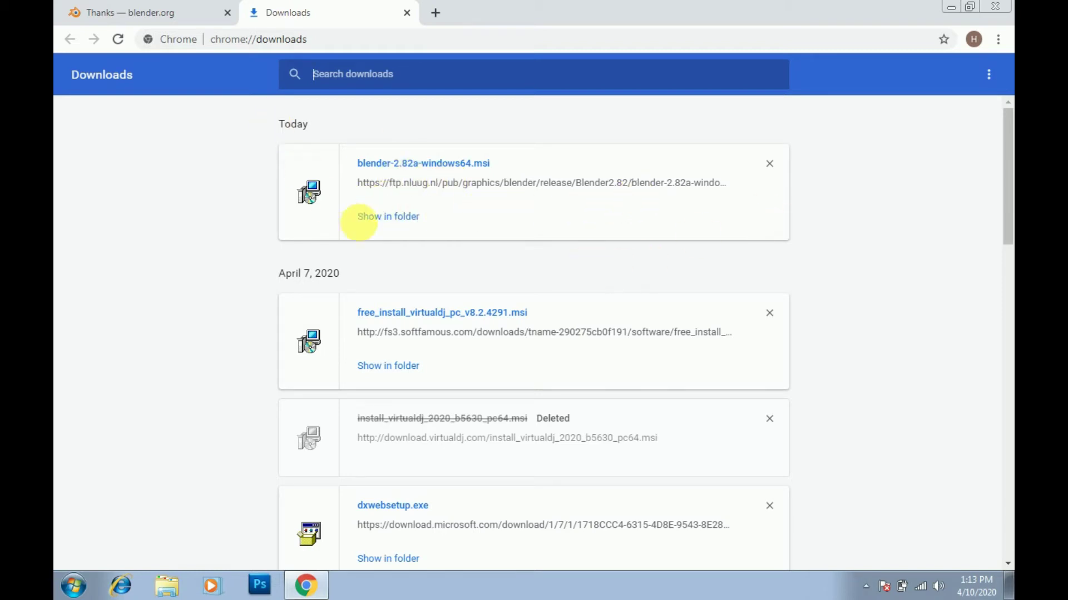
{"action": "left_click", "coordinate": [386, 219]}
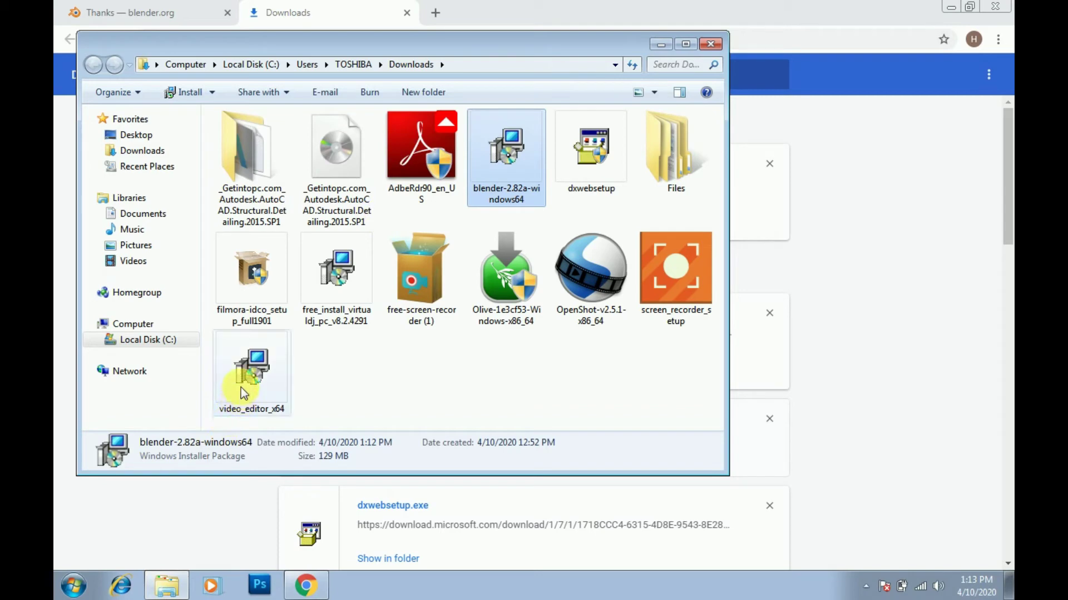
Launch blender-2.82a-windows64 and allow it to run past the security warning.
{"action": "double_click", "coordinate": [508, 141]}
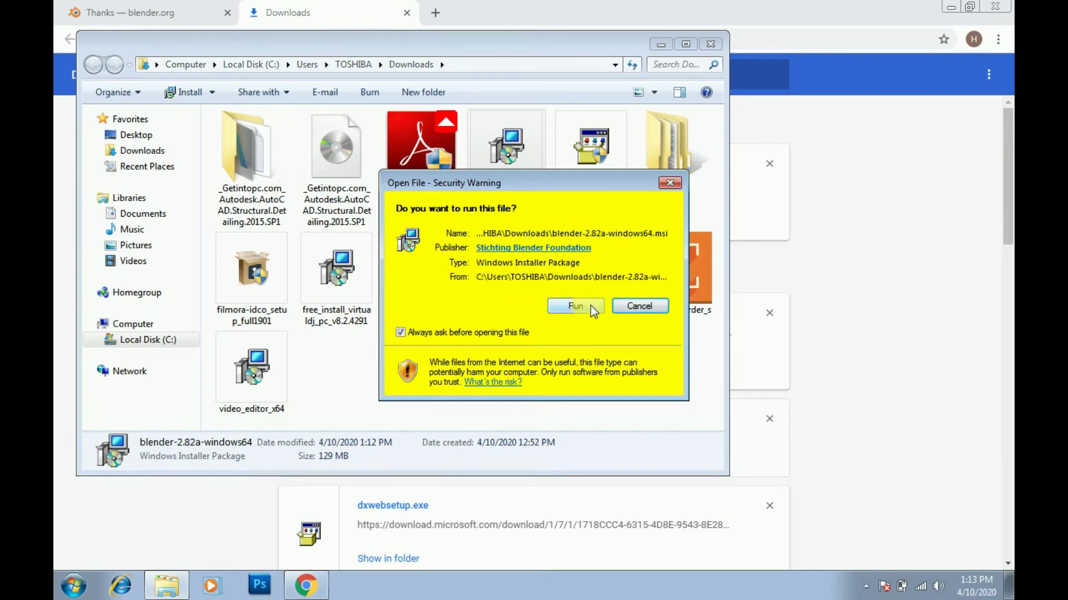
{"action": "left_click", "coordinate": [589, 305]}
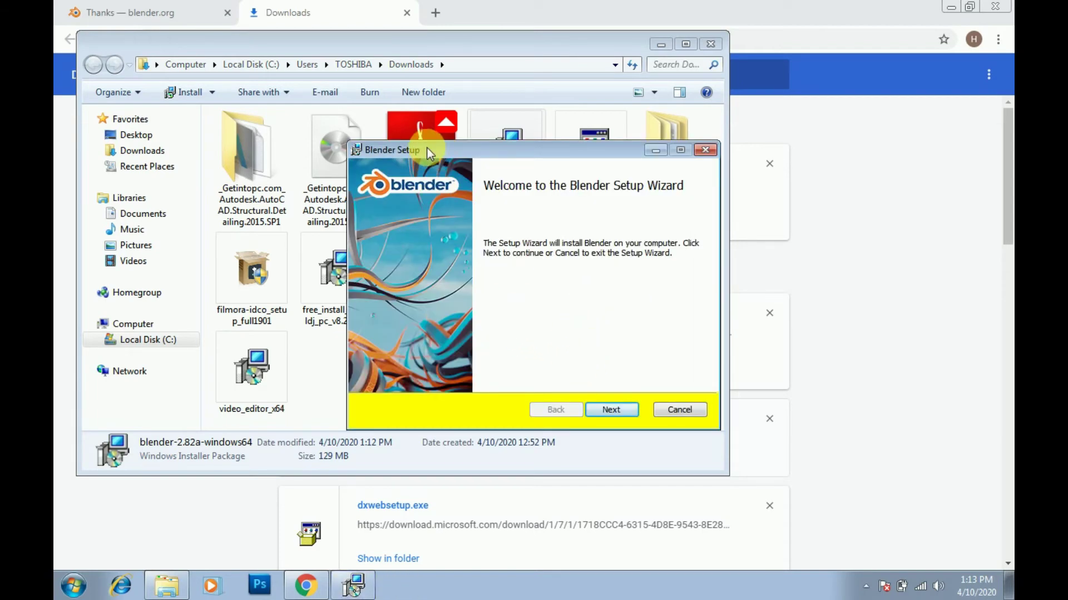
Accept the GNU GPL terms and install with the default features and install location.
{"action": "left_click", "coordinate": [612, 410]}
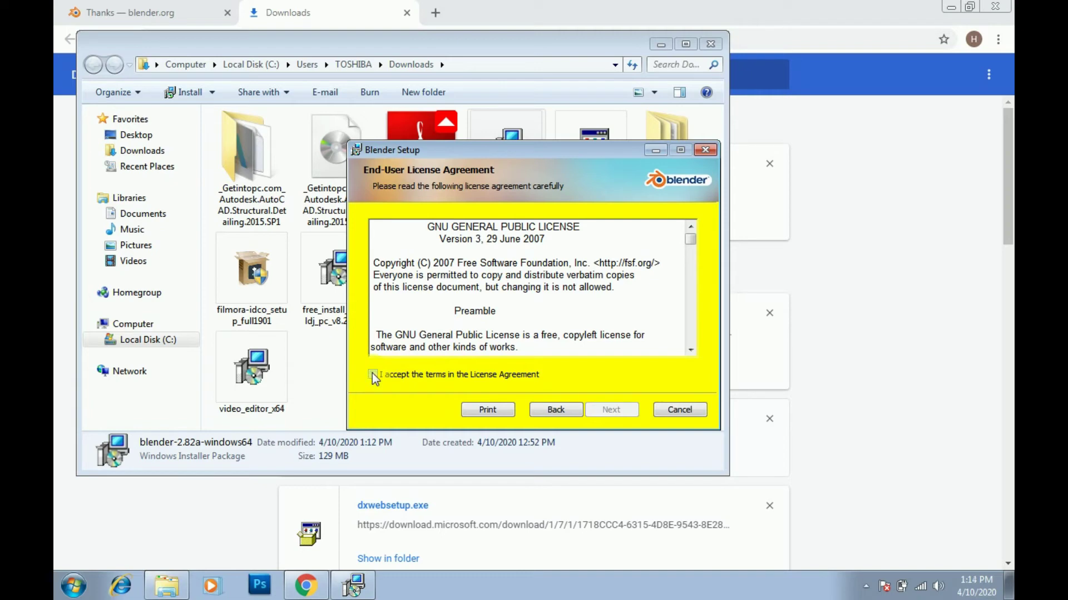
{"action": "left_click", "coordinate": [372, 375]}
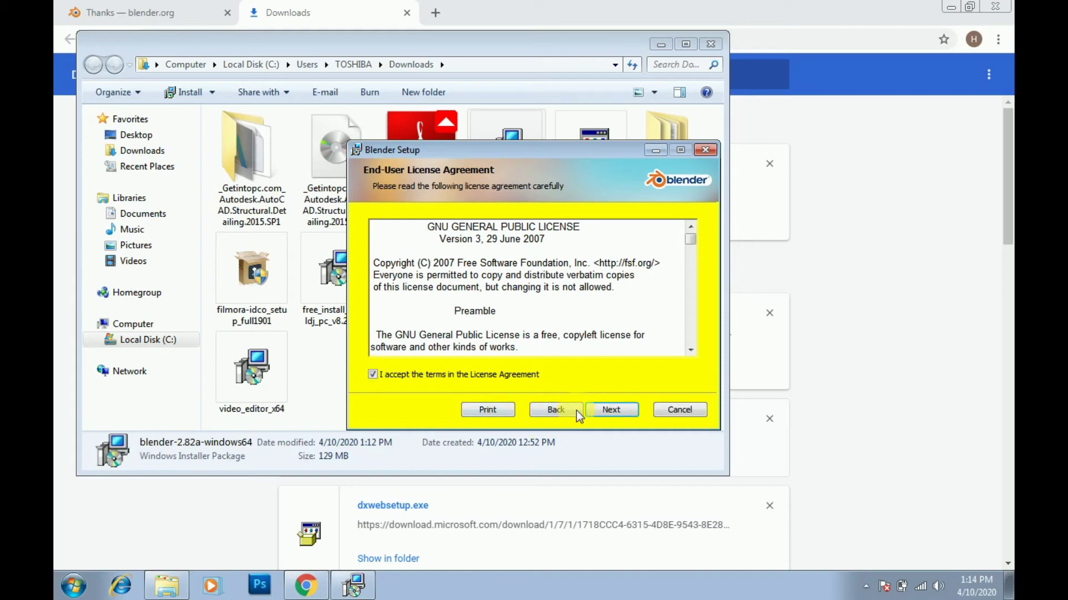
{"action": "left_click", "coordinate": [610, 412]}
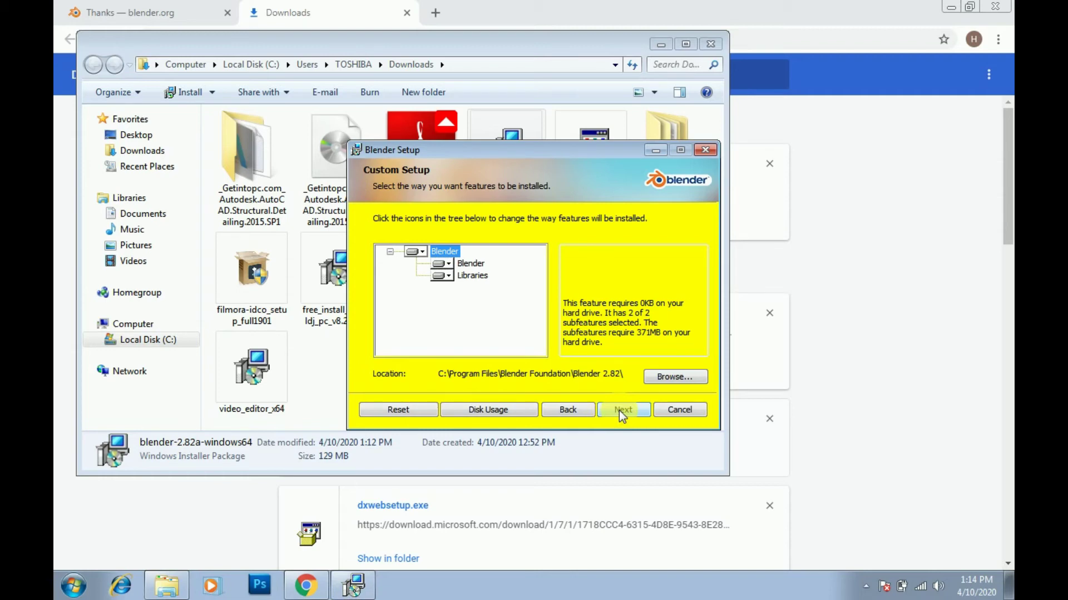
{"action": "left_click", "coordinate": [620, 410]}
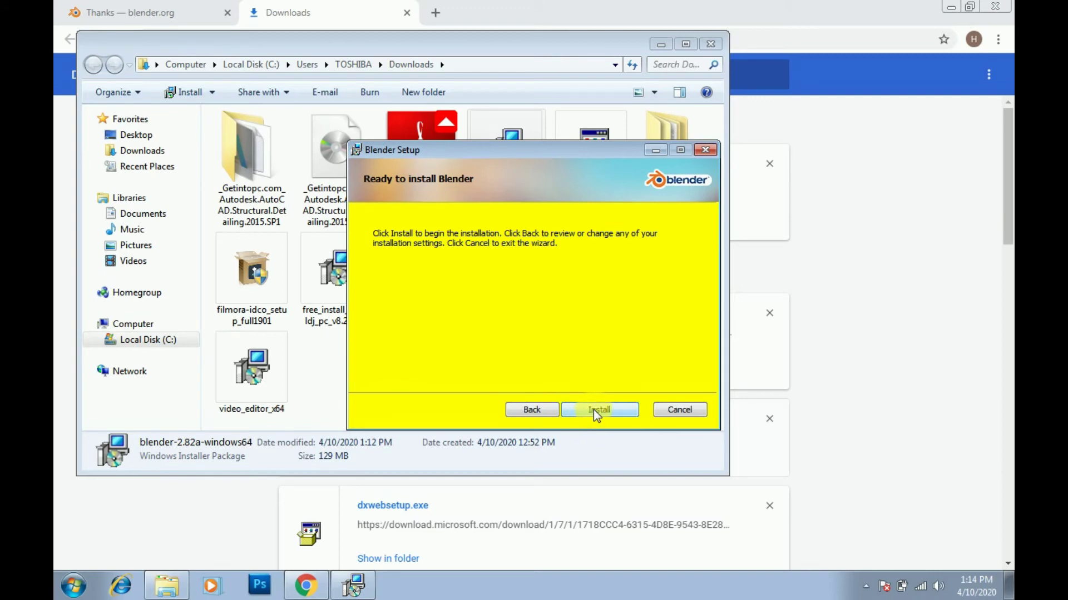
{"action": "left_click", "coordinate": [593, 410]}
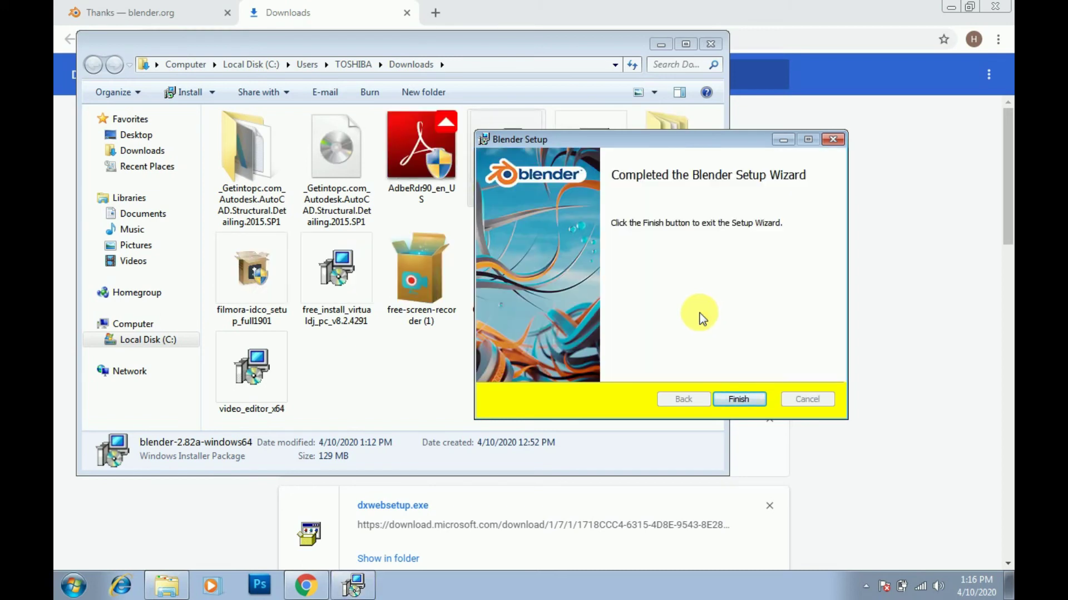
Finish the Blender Setup wizard and close the Downloads folder window.
{"action": "left_click", "coordinate": [730, 400]}
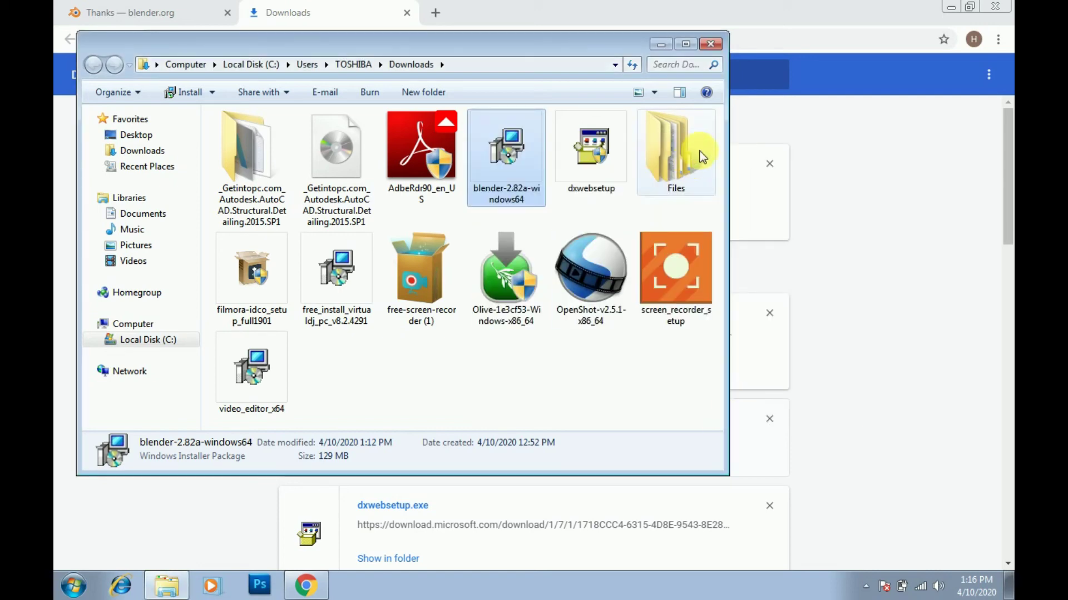
{"action": "left_click", "coordinate": [712, 44]}
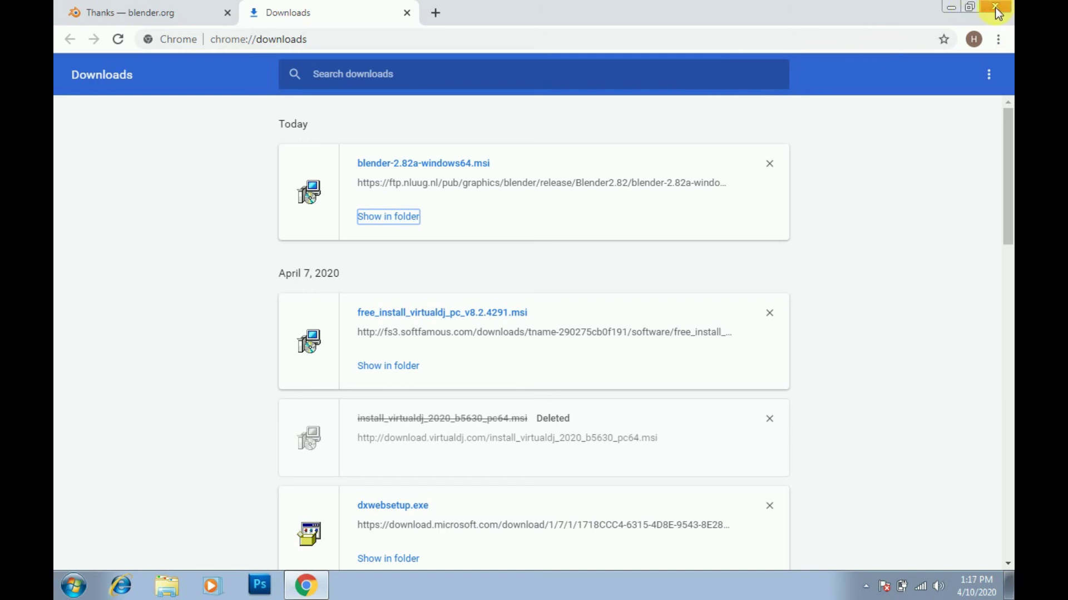
{"action": "left_click", "coordinate": [954, 8]}
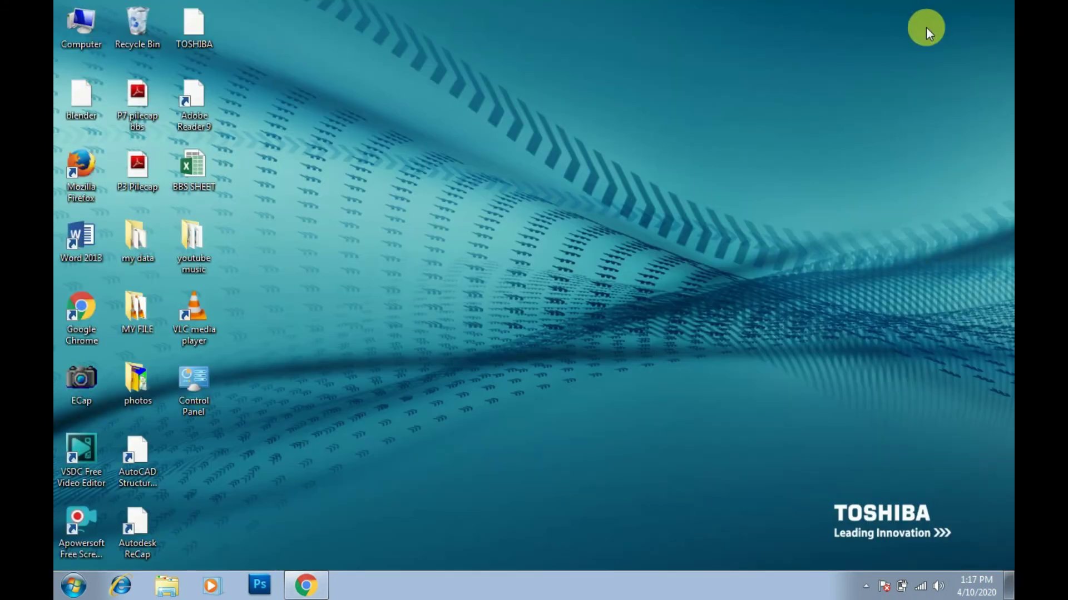
{"action": "right_click", "coordinate": [826, 69]}
{"action": "left_click", "coordinate": [853, 109]}
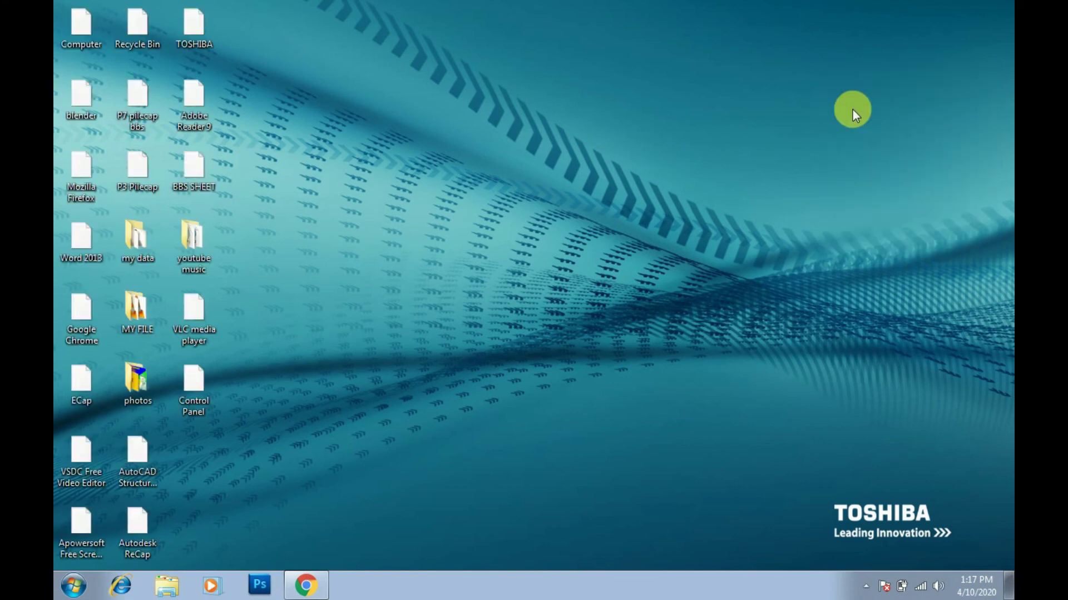
{"action": "right_click", "coordinate": [806, 44]}
{"action": "left_click", "coordinate": [824, 88]}
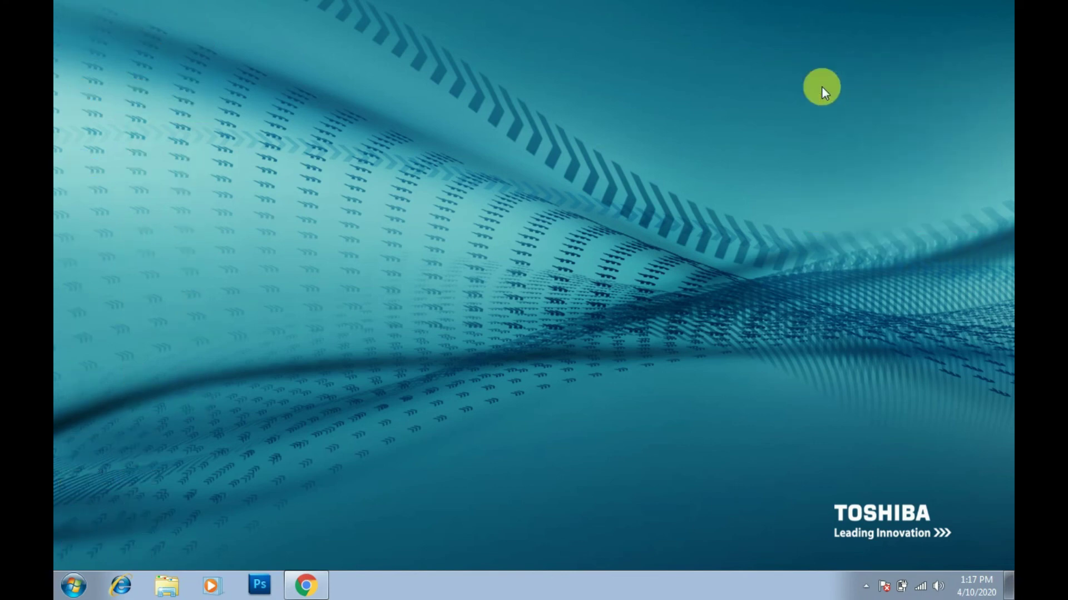
{"action": "right_click", "coordinate": [756, 19]}
{"action": "left_click", "coordinate": [772, 61]}
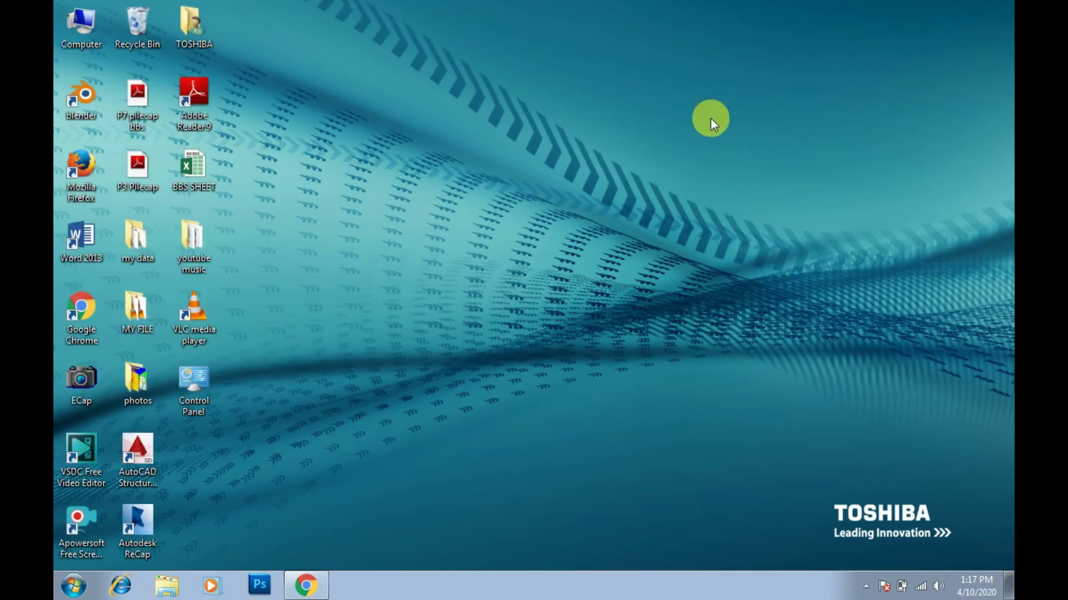
{"action": "key", "text": "super"}
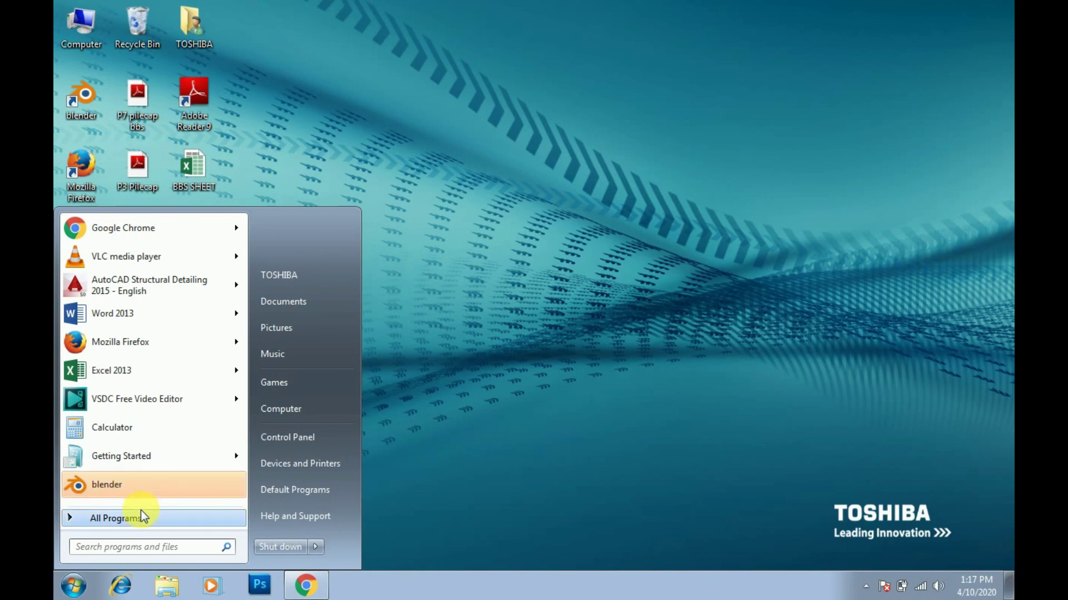
{"action": "left_click", "coordinate": [465, 331]}
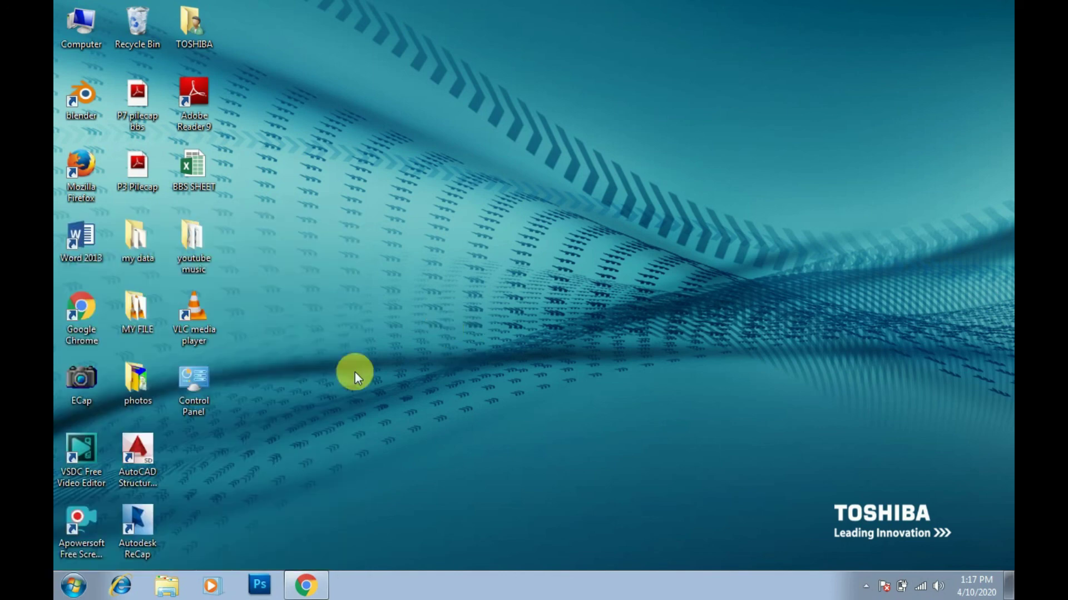